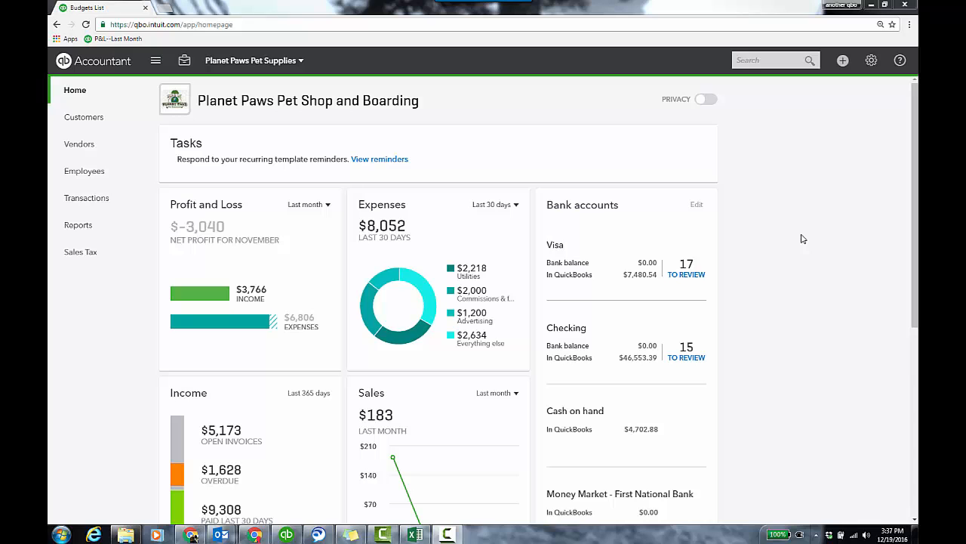
Step: Open the company's budgeting tool and start adding a new budget
click(871, 61)
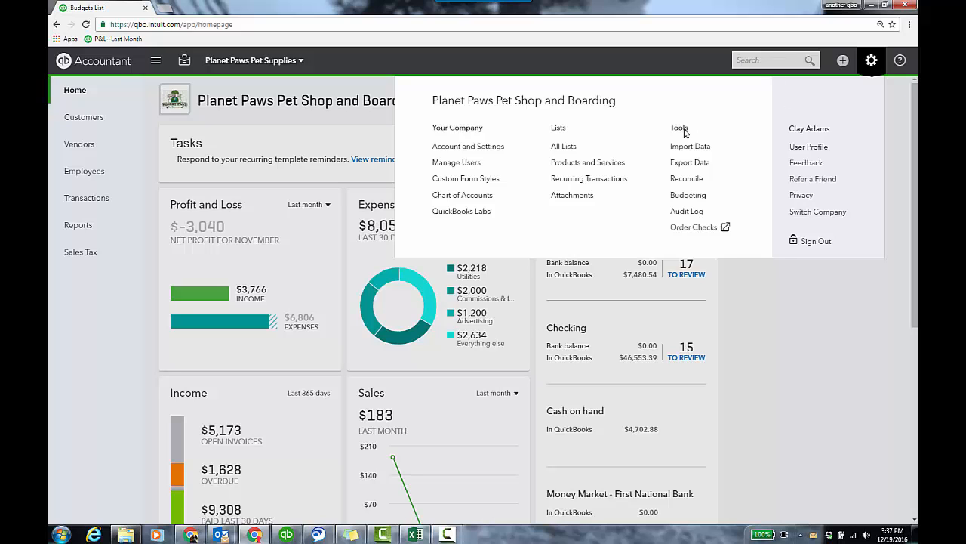
click(687, 196)
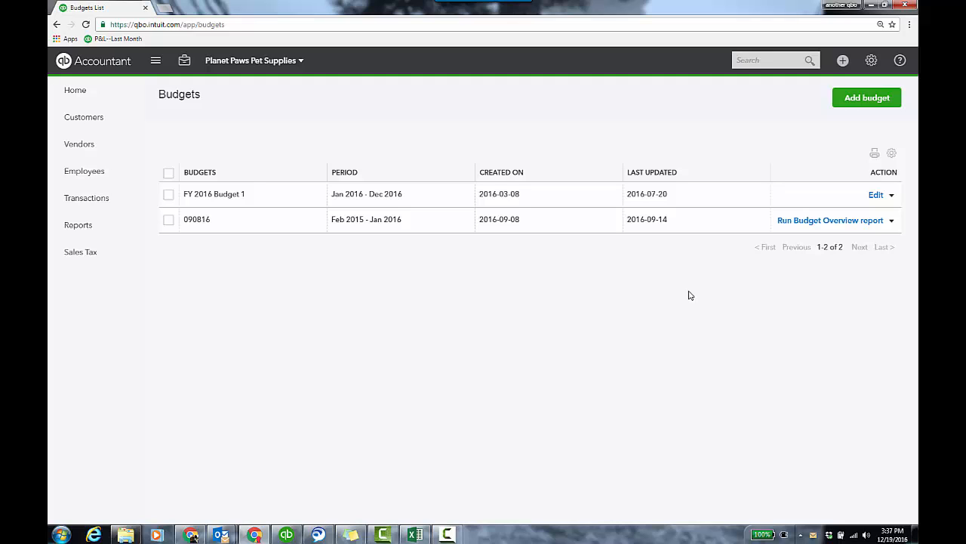
click(871, 101)
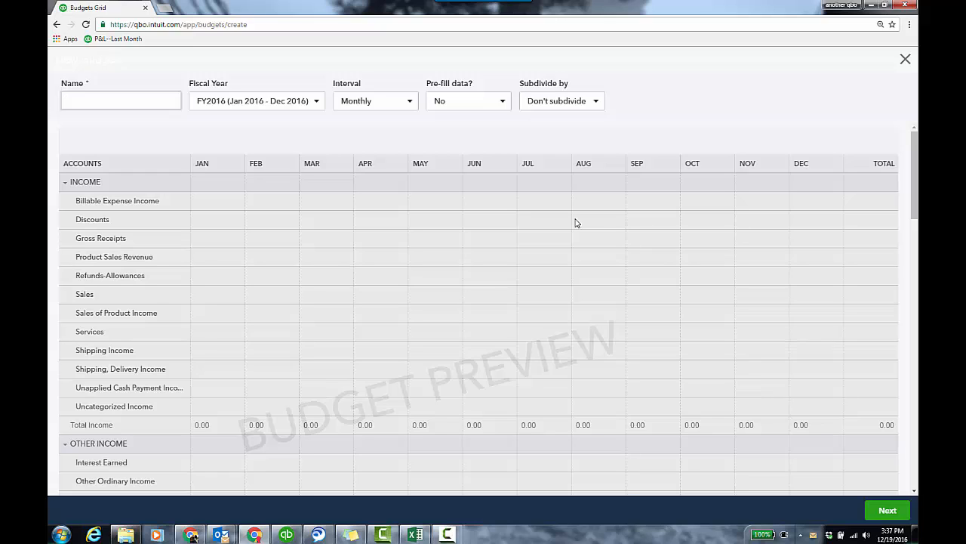
Step: Name the new budget "FY 2017 Budget 1" and set its fiscal year to FY2017 (Jan 2017 - Dec 2017)
text(FY 2017 Budget 1)
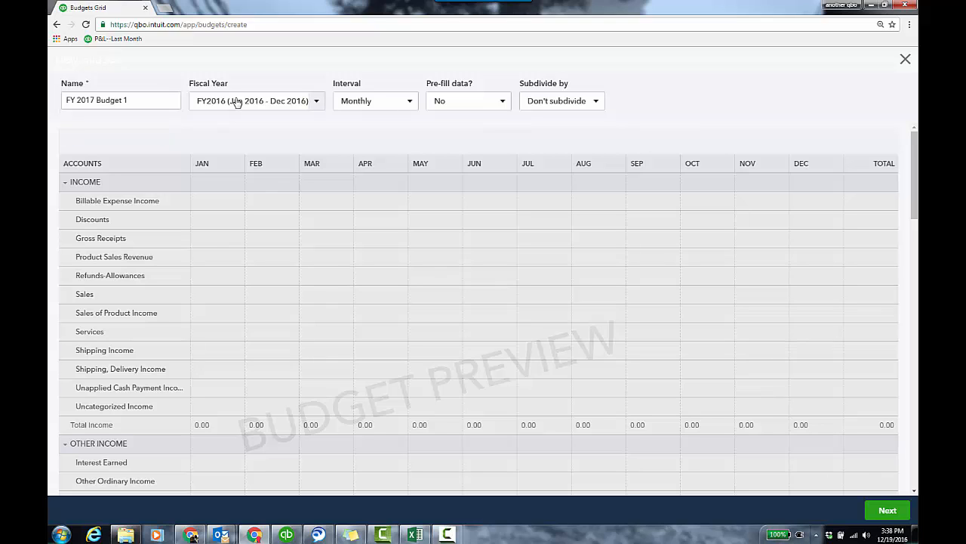
click(315, 100)
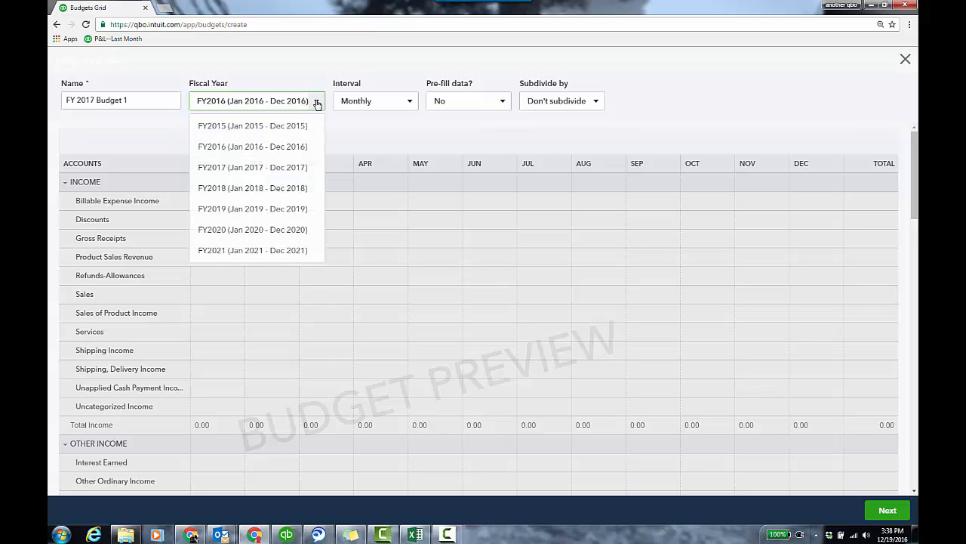
click(273, 169)
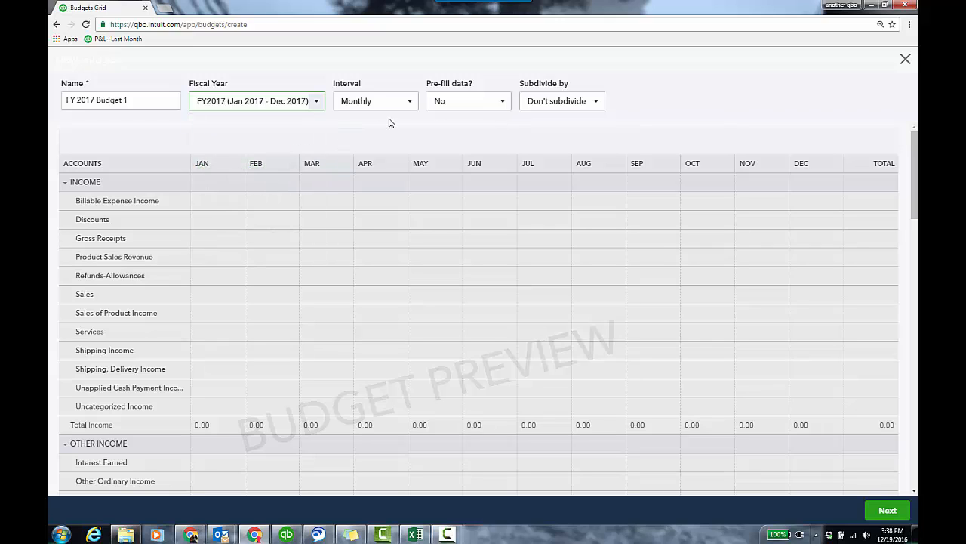
Step: Preview the budget with the Quarterly and Yearly intervals, and set the interval back to Monthly
click(409, 101)
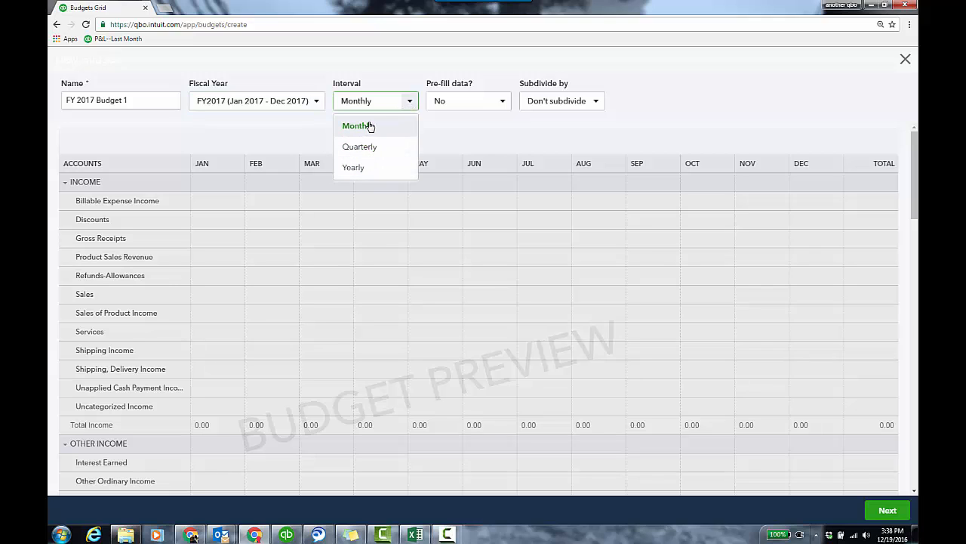
click(370, 148)
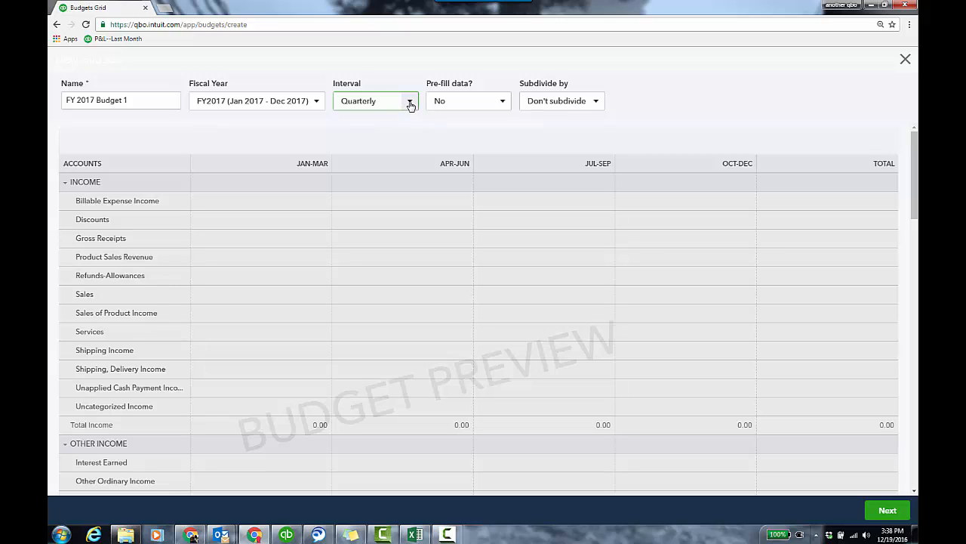
click(410, 102)
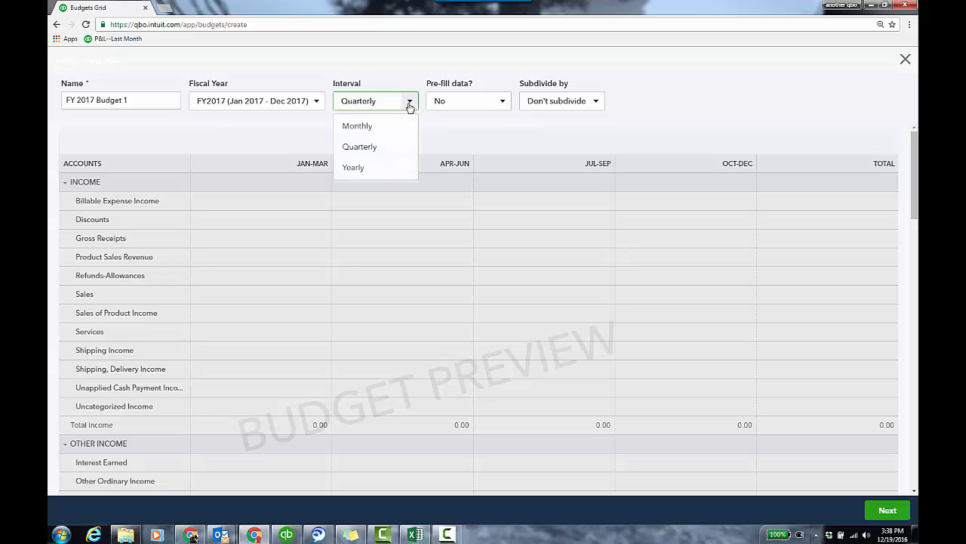
click(365, 166)
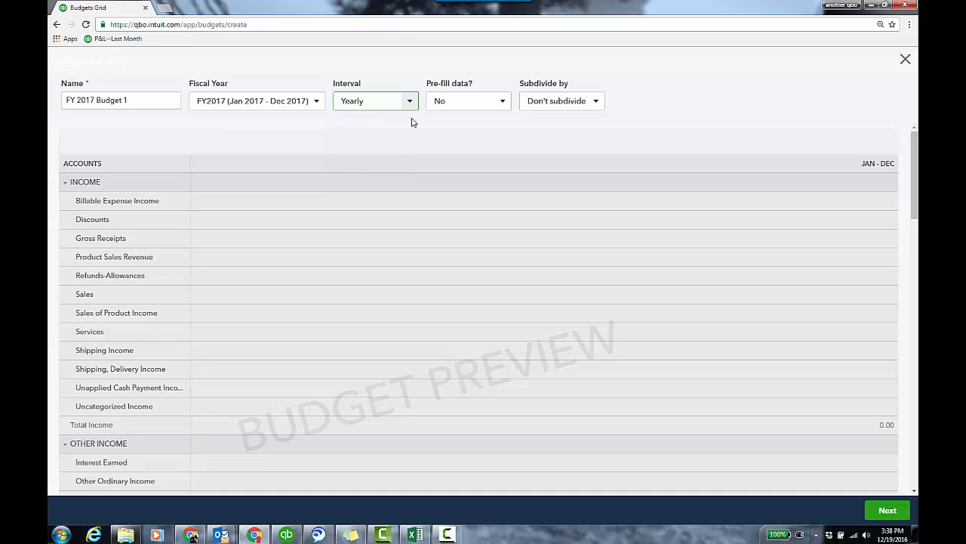
click(411, 104)
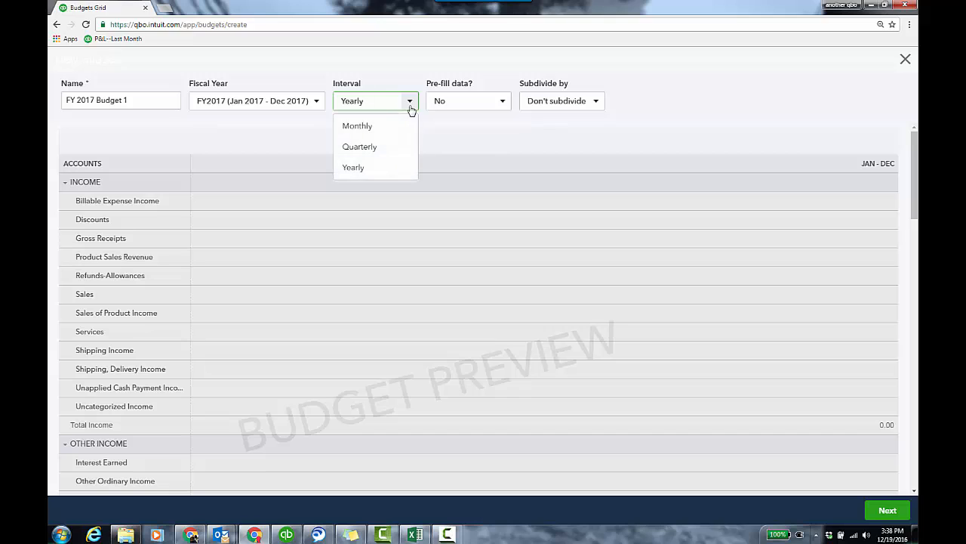
click(378, 125)
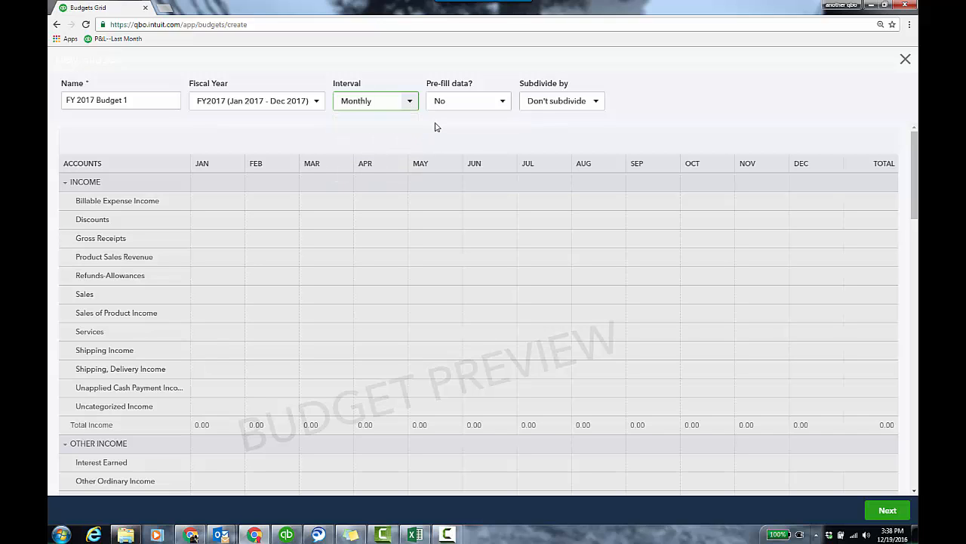
Step: Pre-fill the budget with the actual data from 2016
click(503, 101)
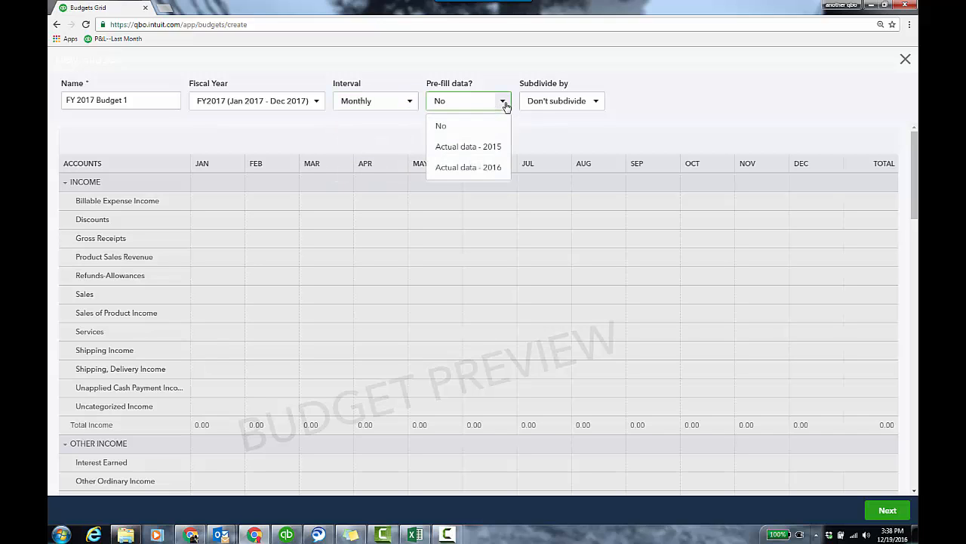
click(471, 172)
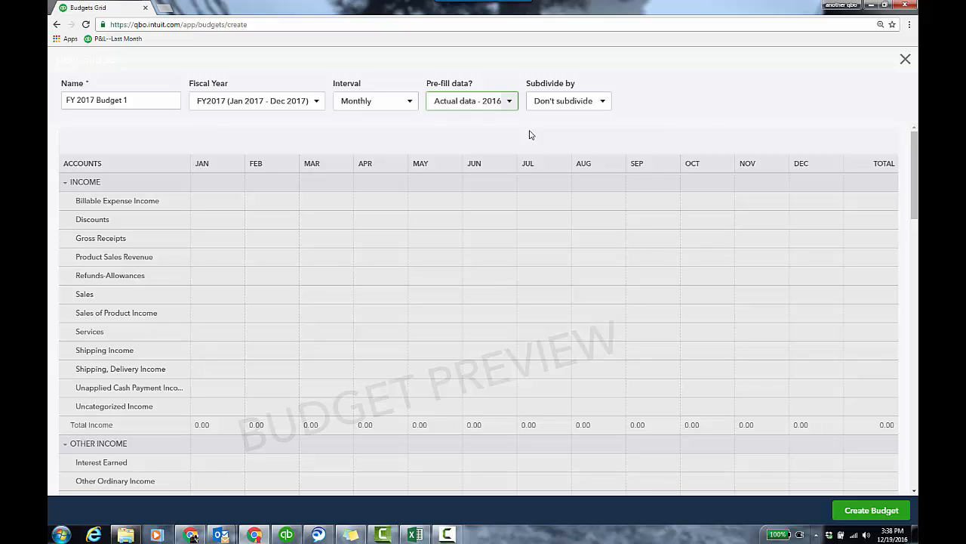
Step: Try subdividing the budget by Customer, view the customers available for it, and return to Don't subdivide
click(602, 102)
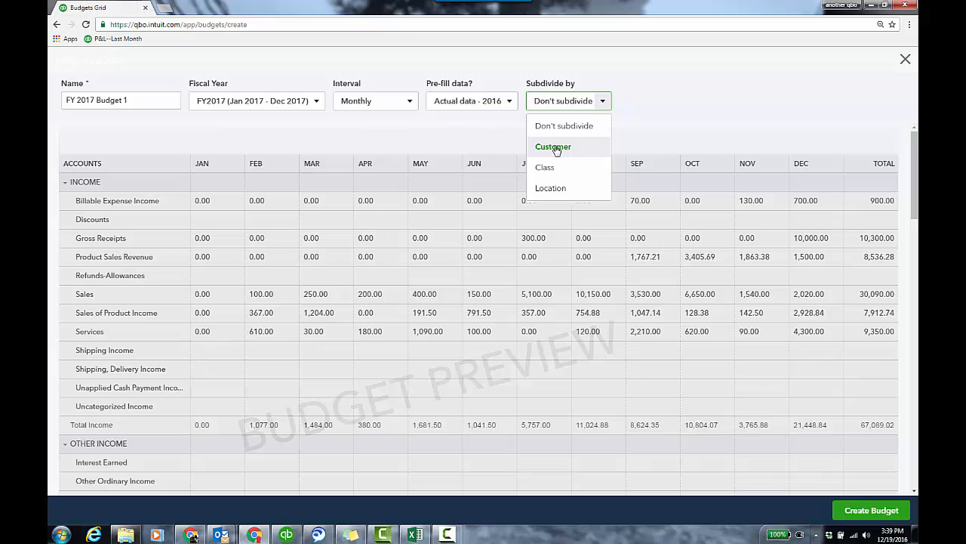
click(555, 148)
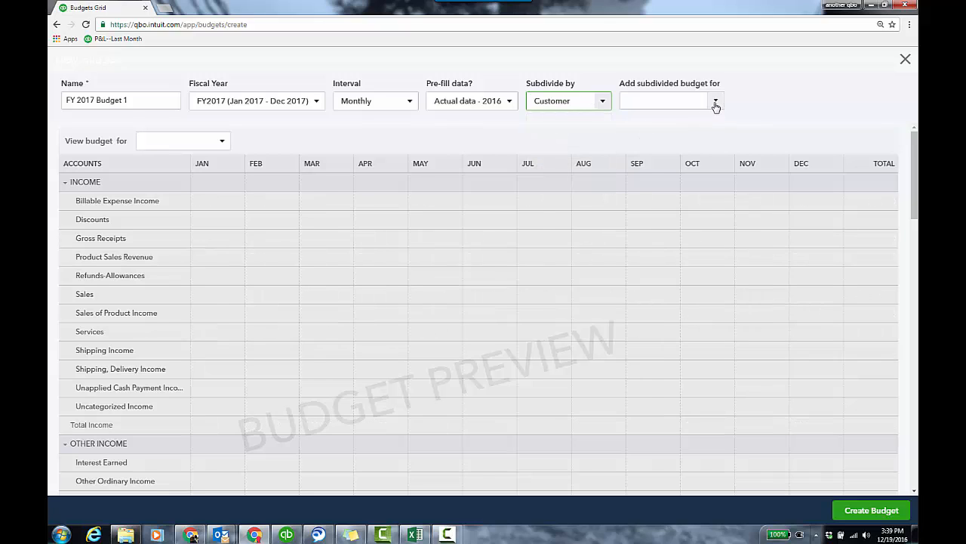
click(715, 103)
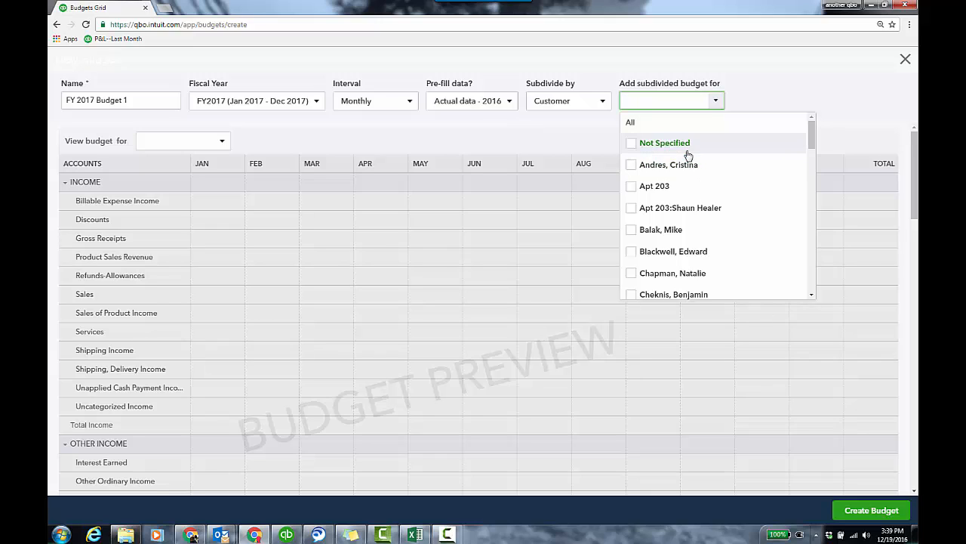
click(604, 103)
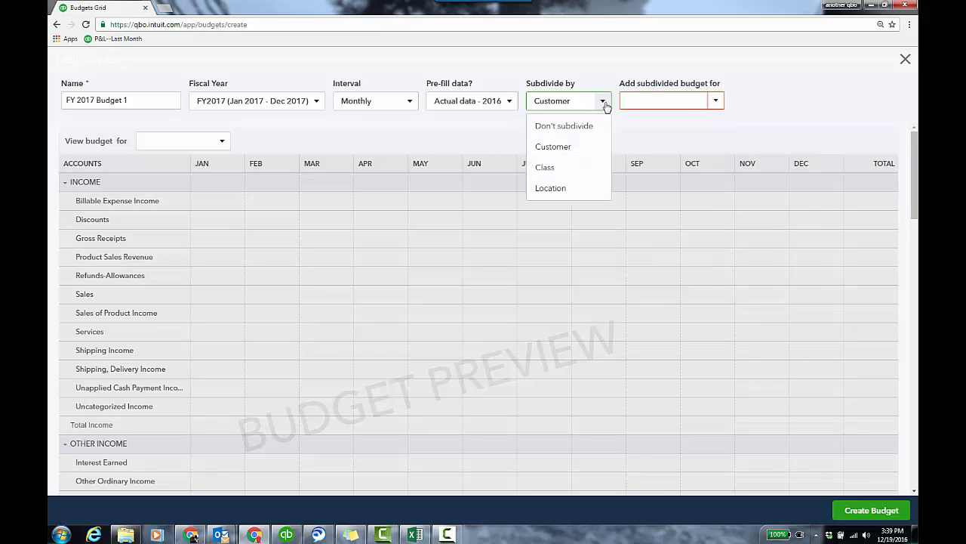
click(583, 127)
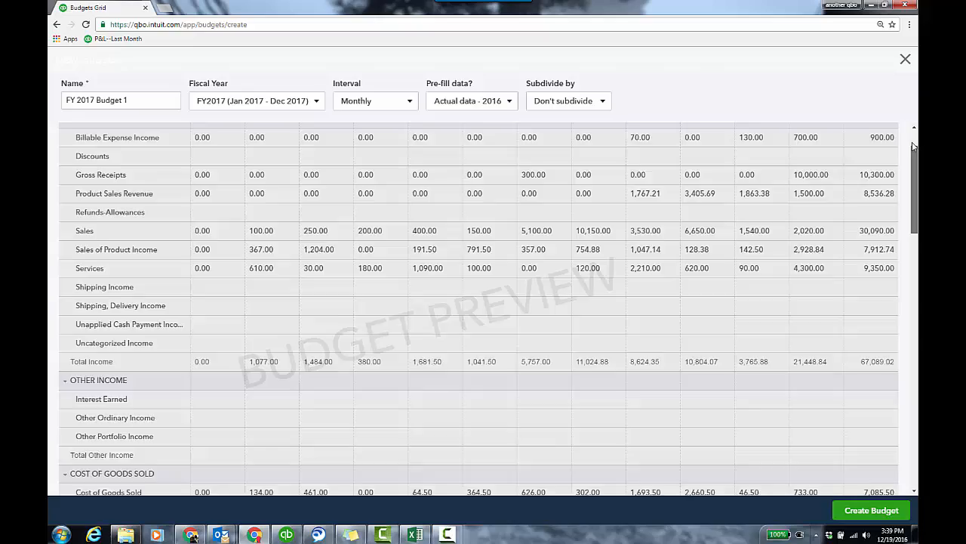
Step: Look over the pre-filled budget preview and create the budget for editing
drag(915, 150, 913, 127)
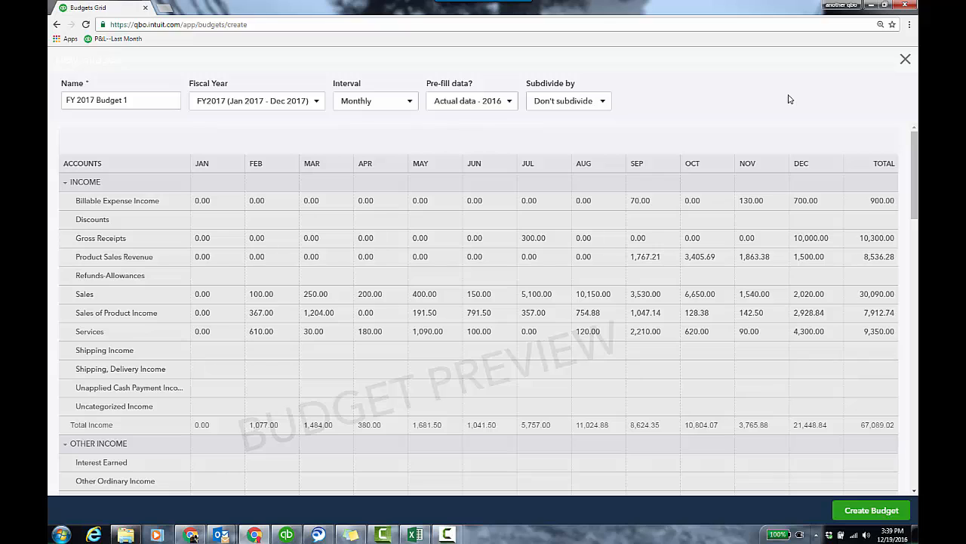
click(861, 510)
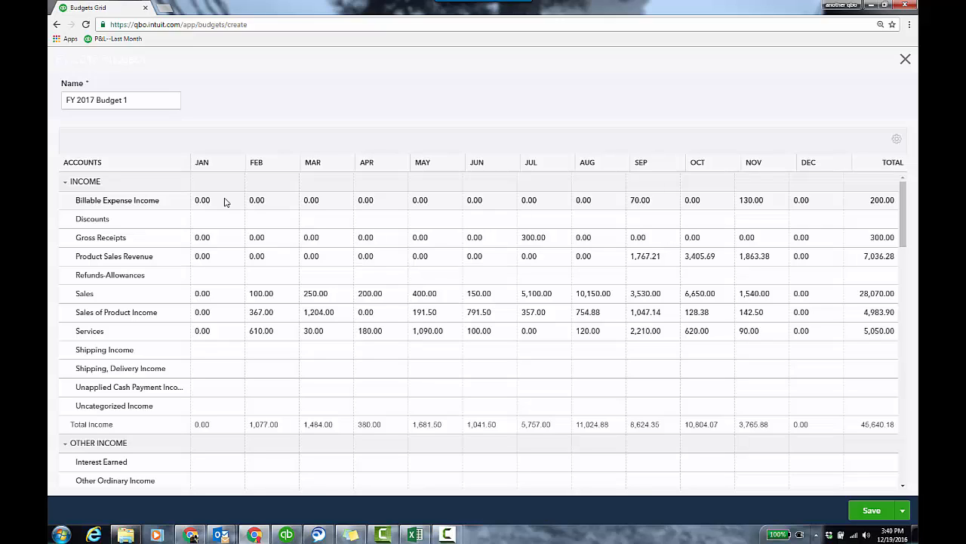
Step: Clear all monthly amounts from the Billable Expense Income row
click(755, 201)
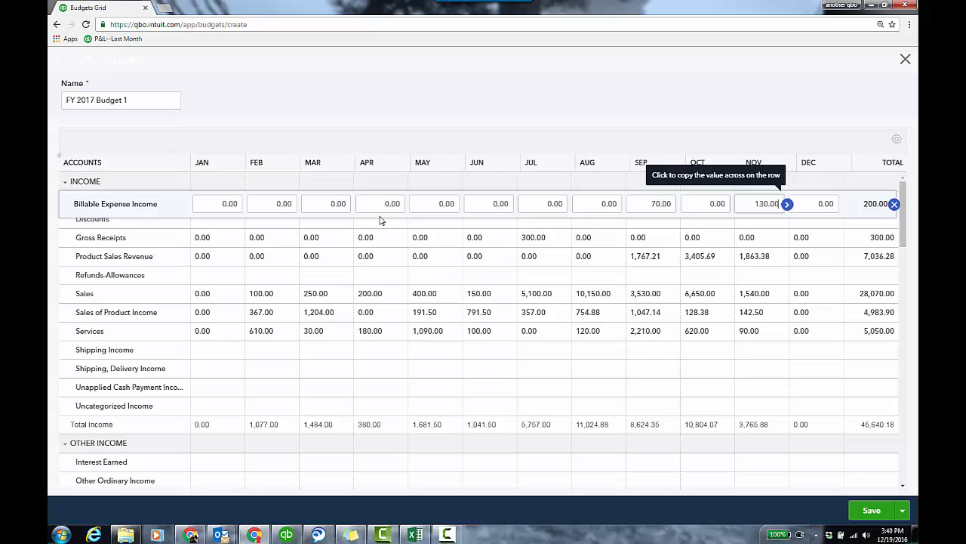
click(220, 204)
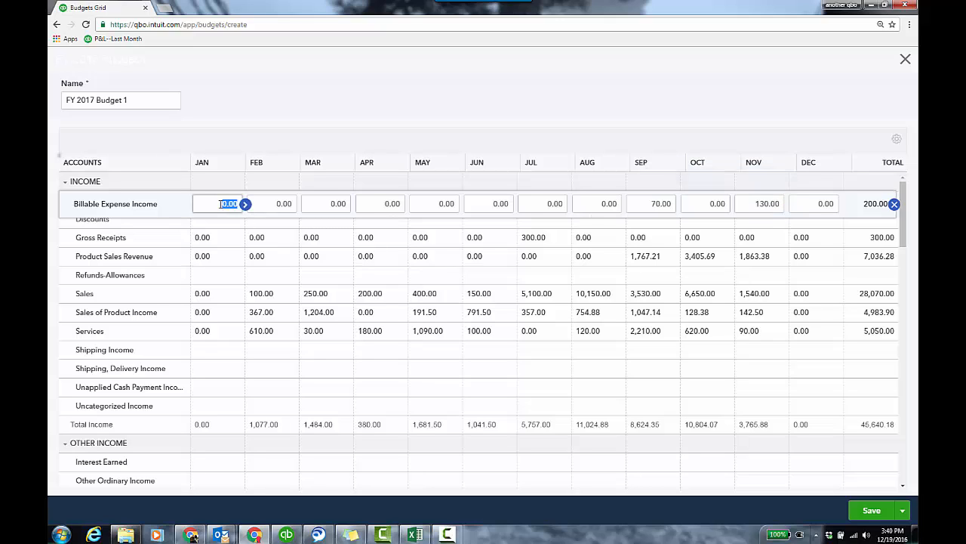
click(895, 204)
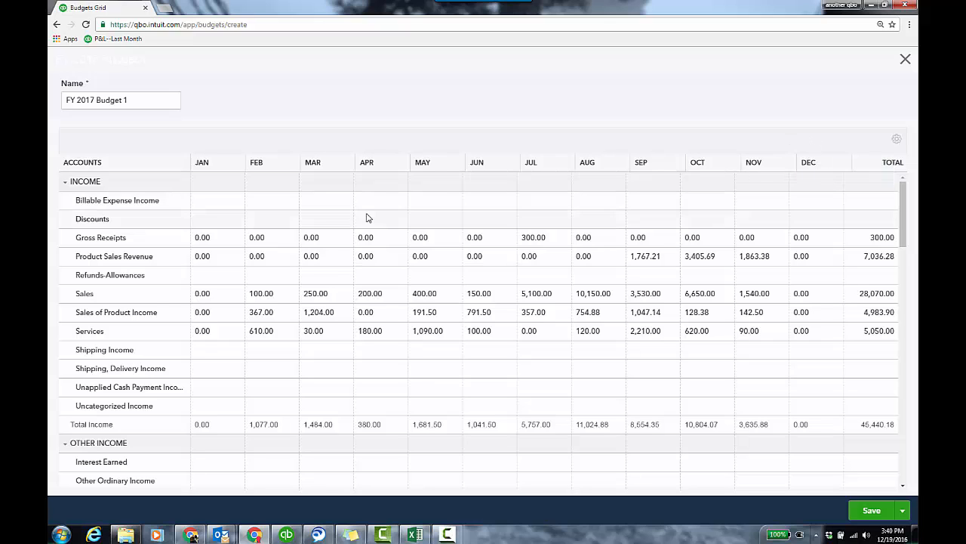
Step: Set Gross Receipts to 2,500 for January and copy that amount across the remaining months
click(208, 236)
text(2500)
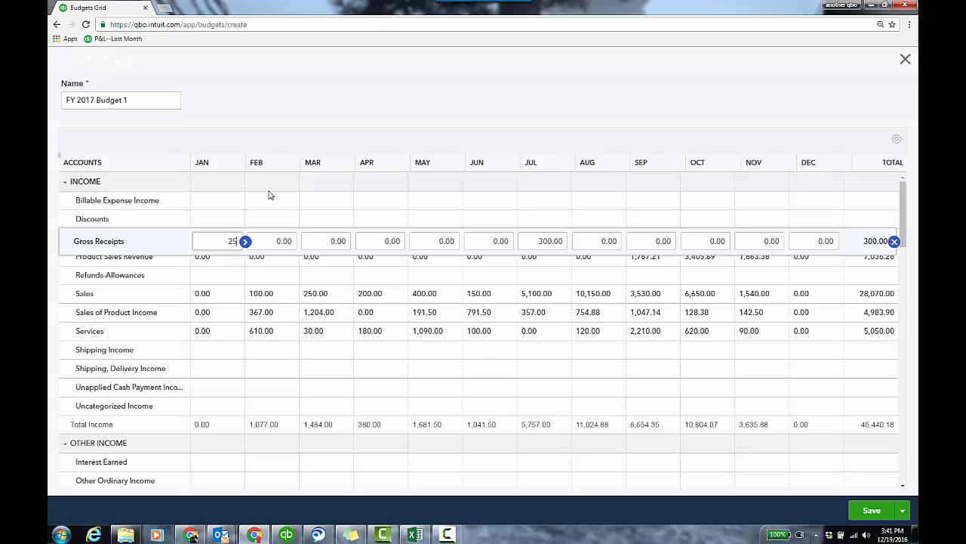
click(245, 242)
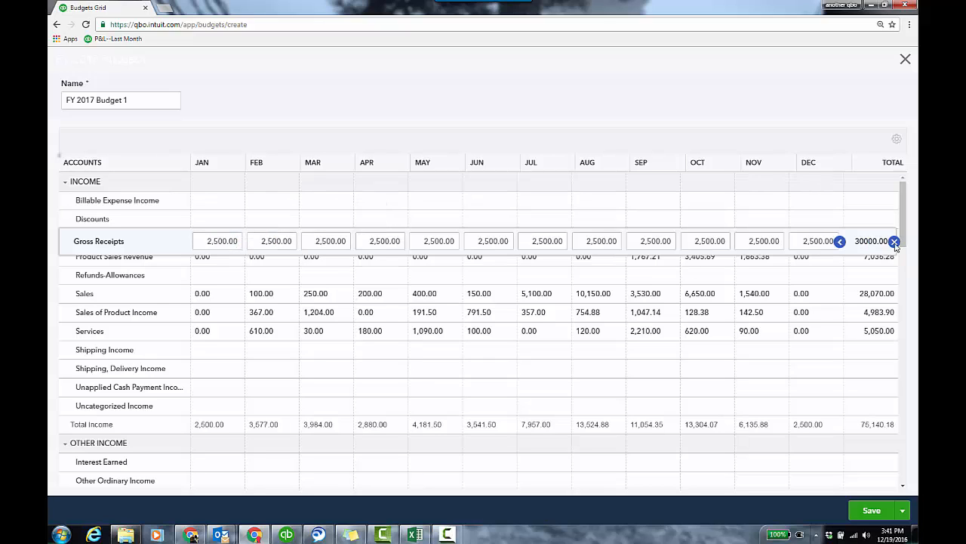
Step: Set Product Sales Revenue to 3,000 for January and February, and copy the February amount across the rest of the year
click(827, 261)
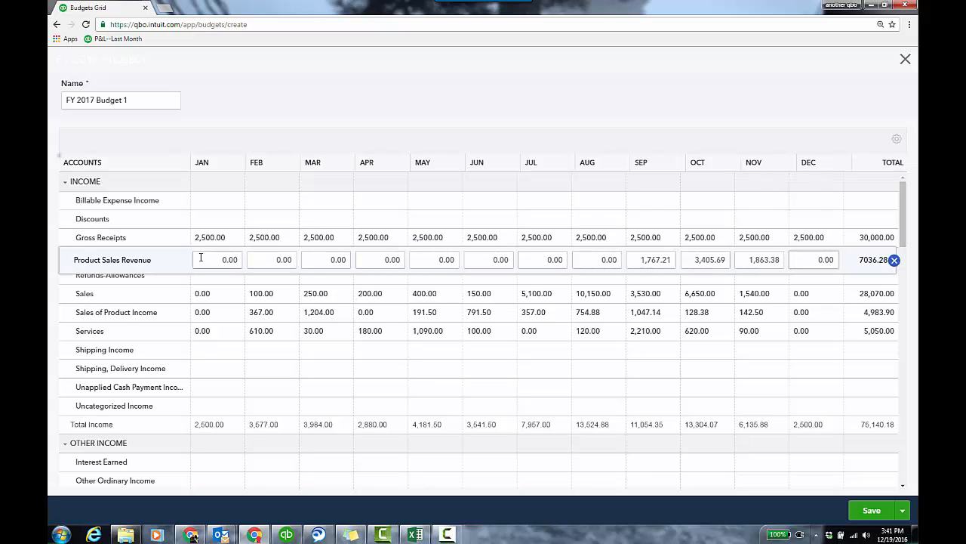
drag(221, 260, 255, 259)
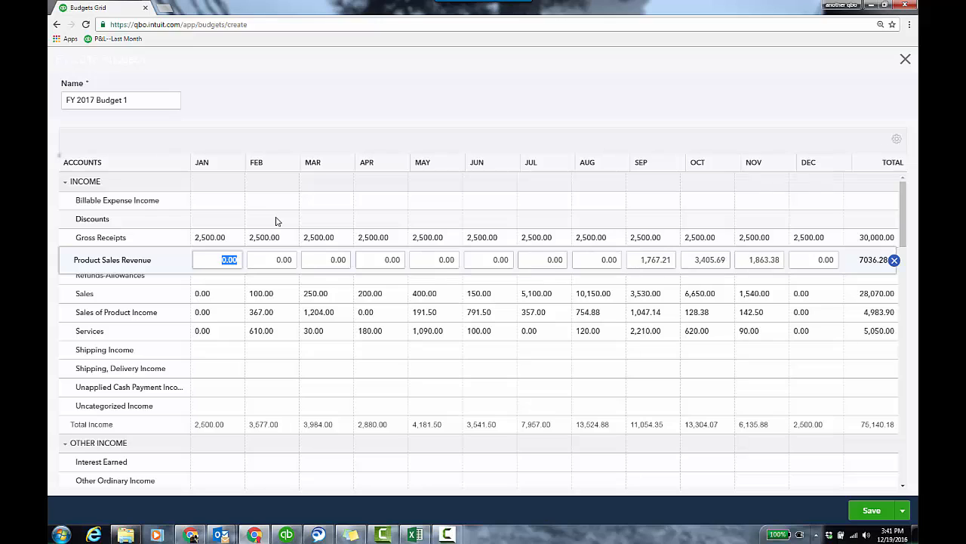
text(3000)
key(Tab)
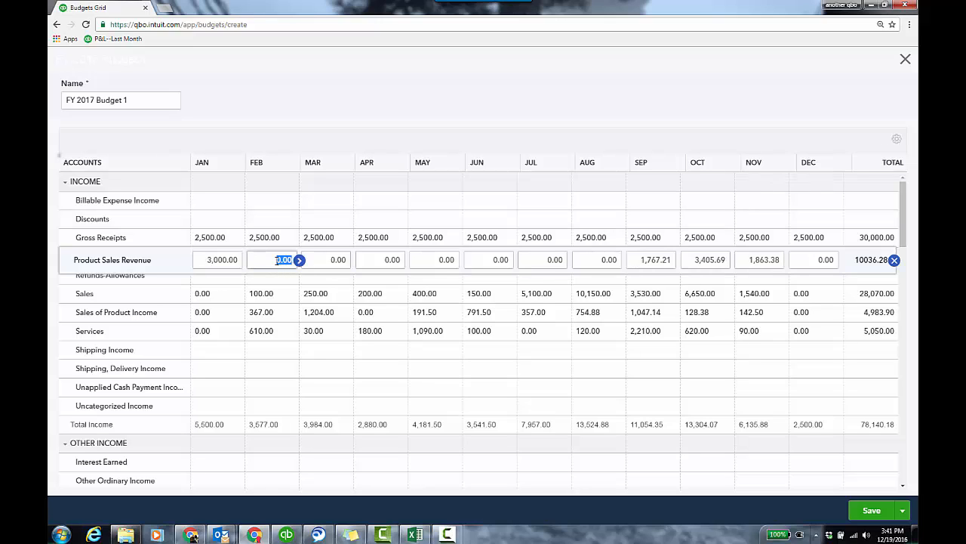
text(3000)
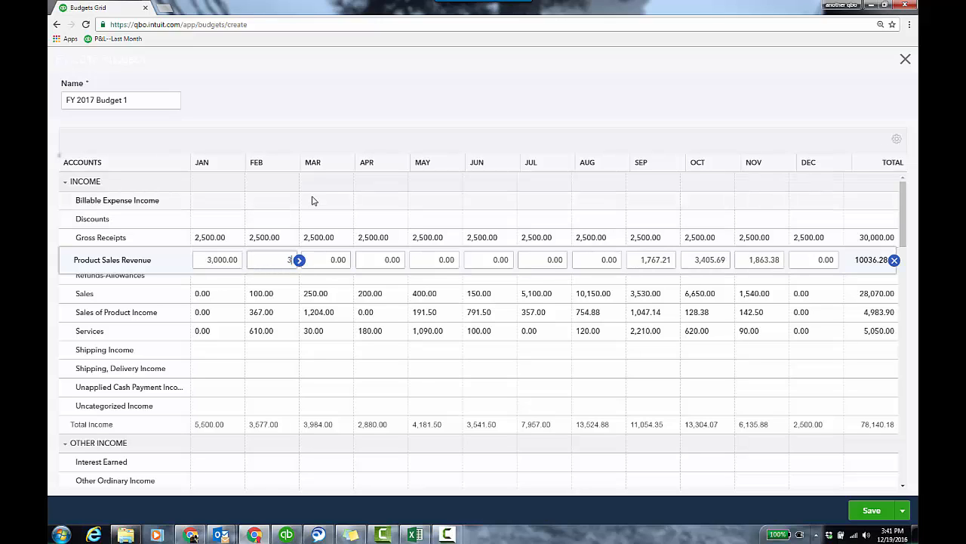
click(299, 261)
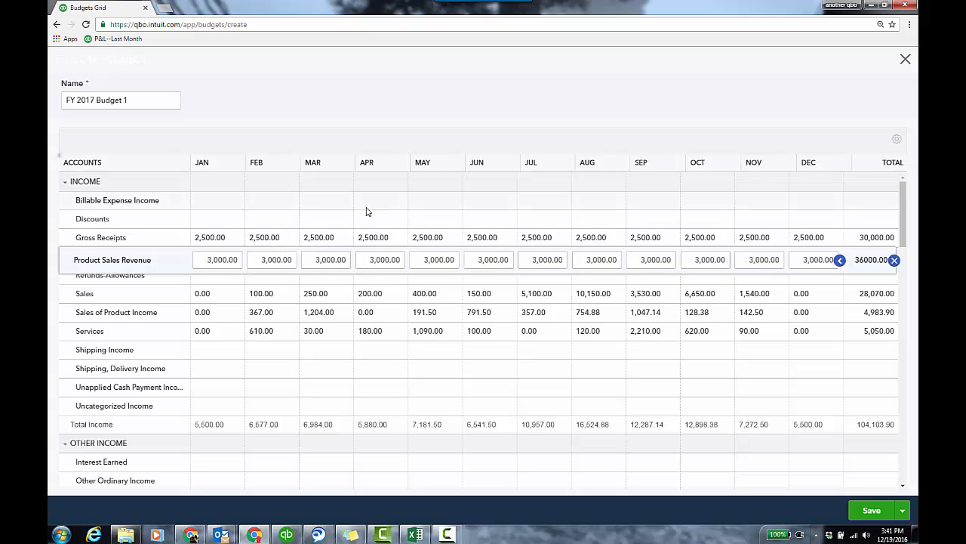
Step: Look through the remaining budget accounts without changing their amounts, and save and close the budget
scroll(679, 317, down, 1)
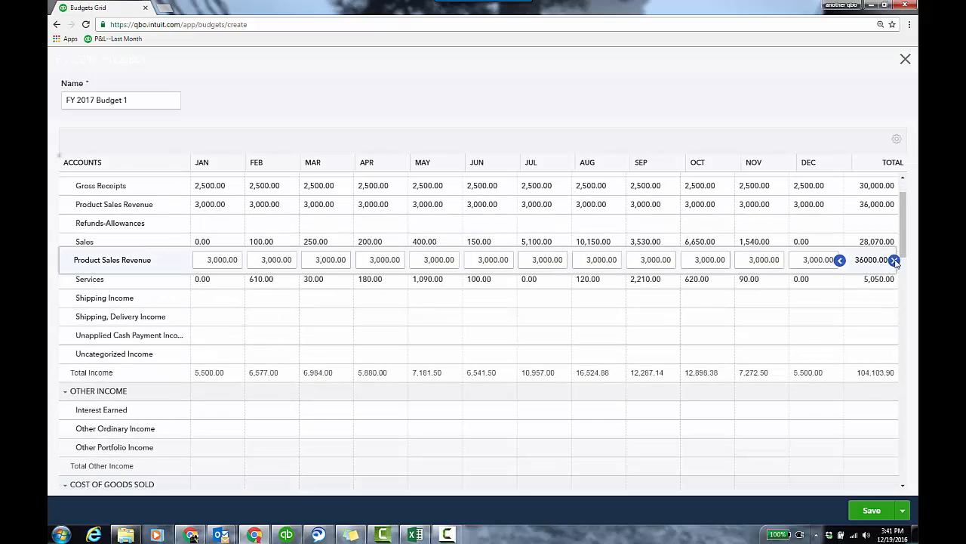
click(815, 281)
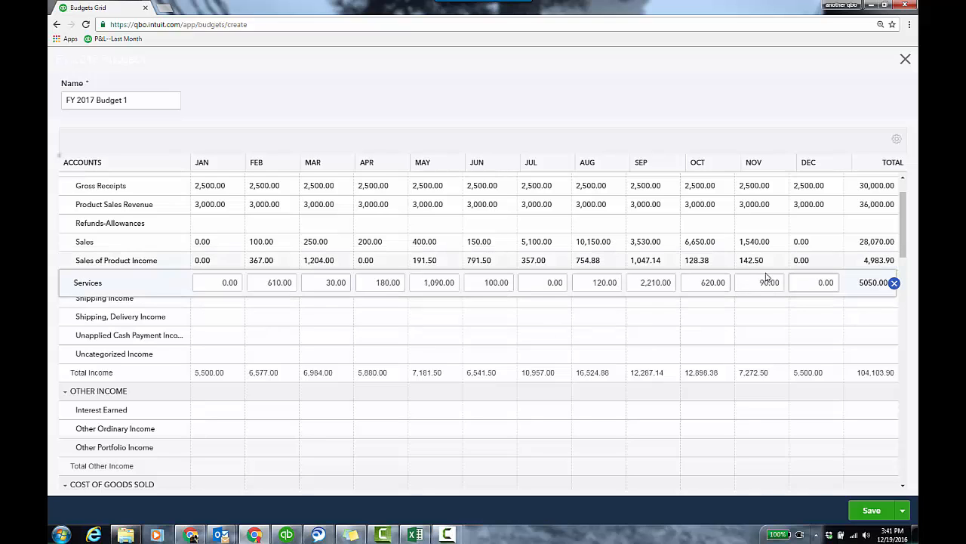
drag(904, 248, 915, 292)
scroll(563, 337, up, 5)
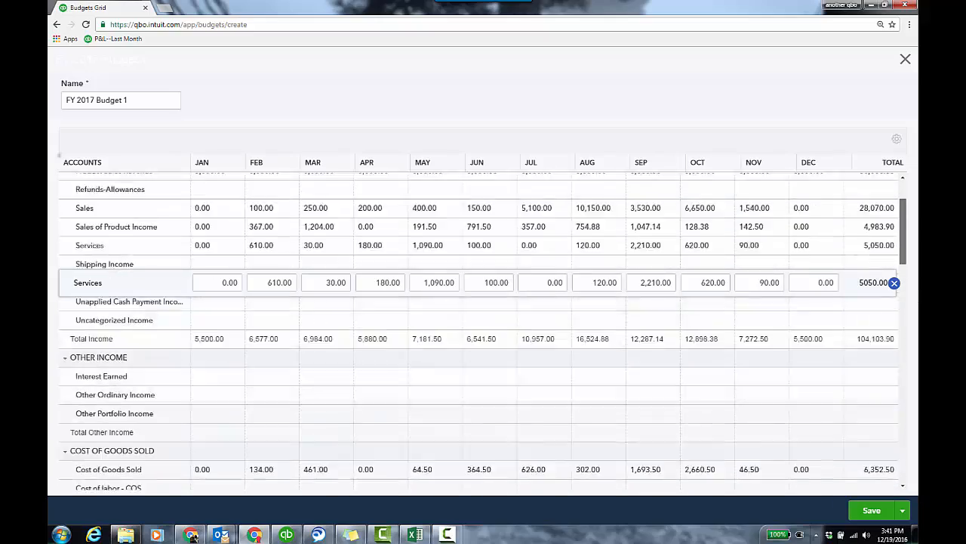
drag(905, 245, 918, 483)
click(903, 510)
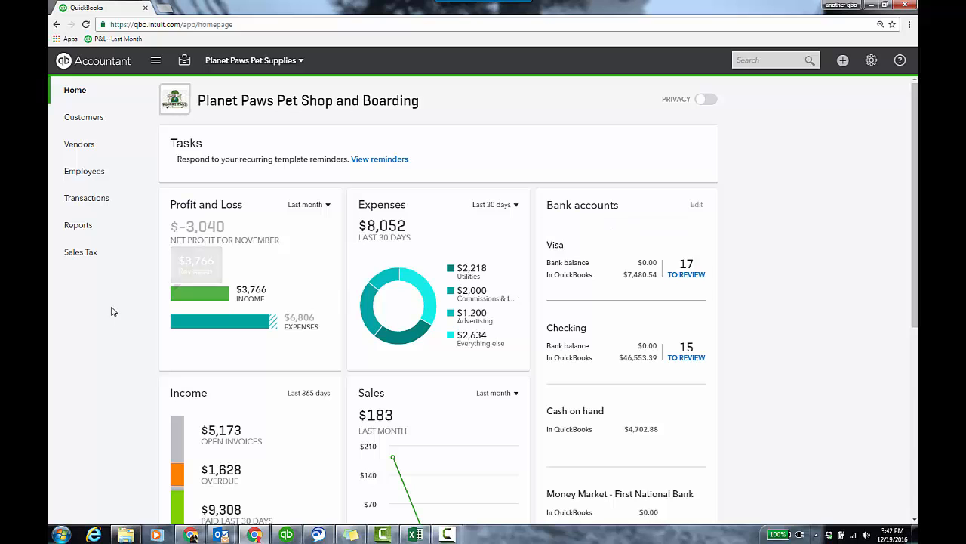
Step: Open the Budget Overview report from the Business Overview group of all reports
click(85, 227)
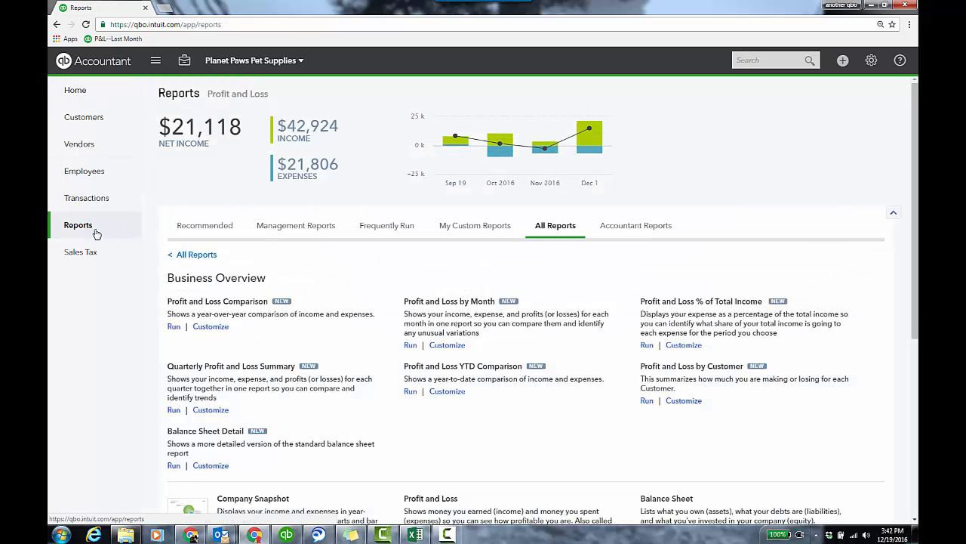
click(203, 257)
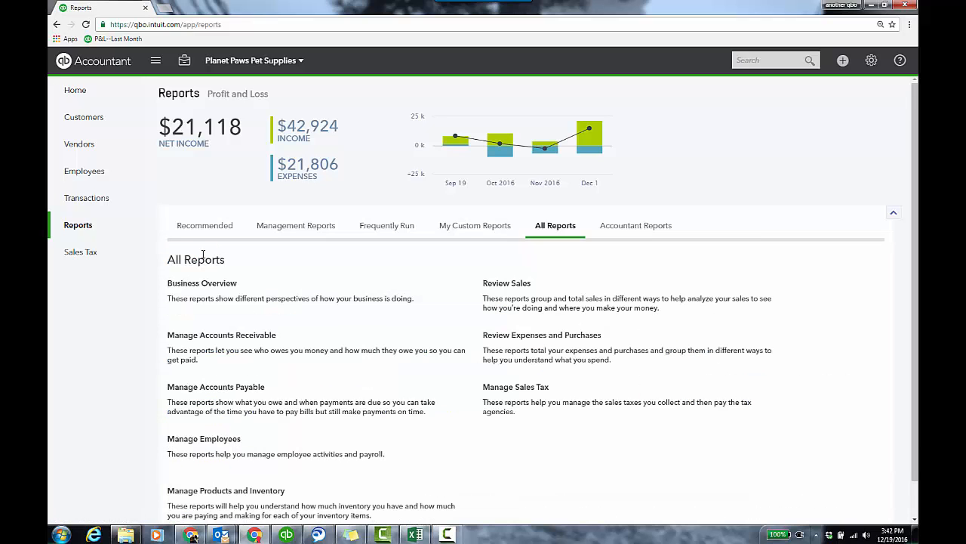
click(223, 287)
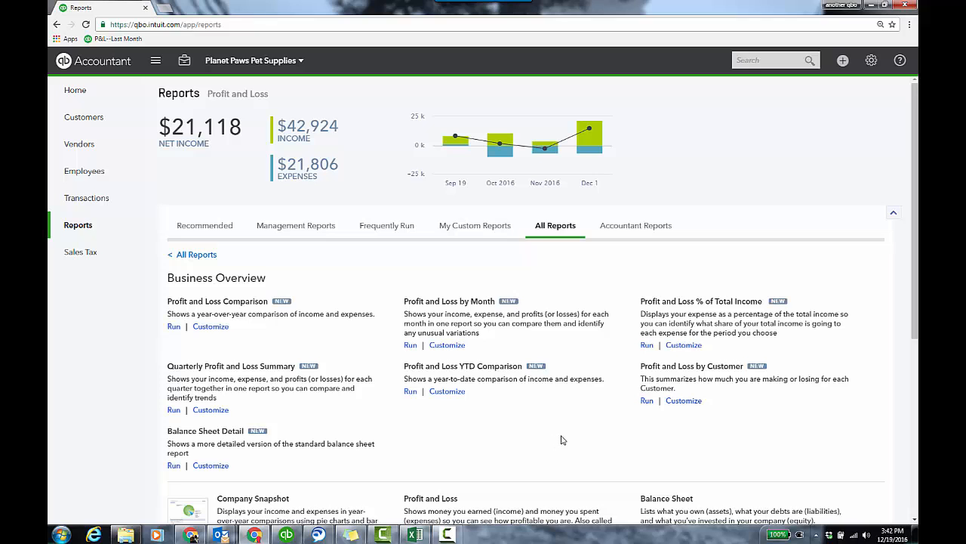
scroll(568, 428, down, 4)
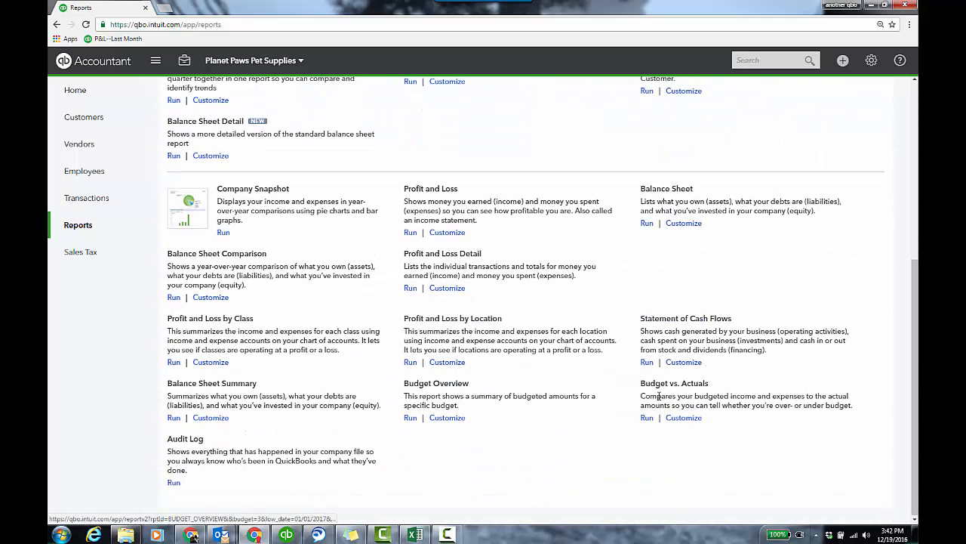
click(460, 387)
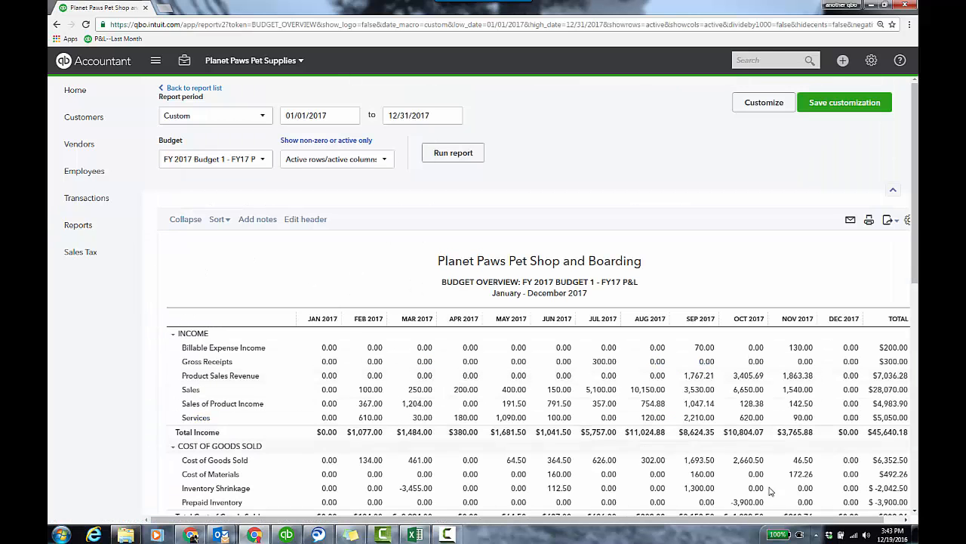
Step: Collapse the navigation sidebar to widen the Budget Overview report and review its monthly amounts from income down to net income
drag(768, 521, 813, 521)
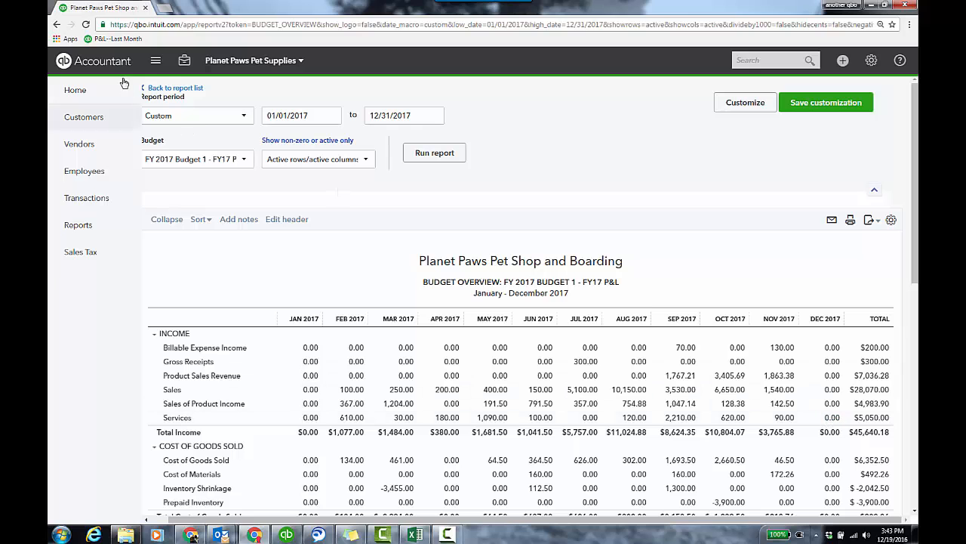
click(156, 63)
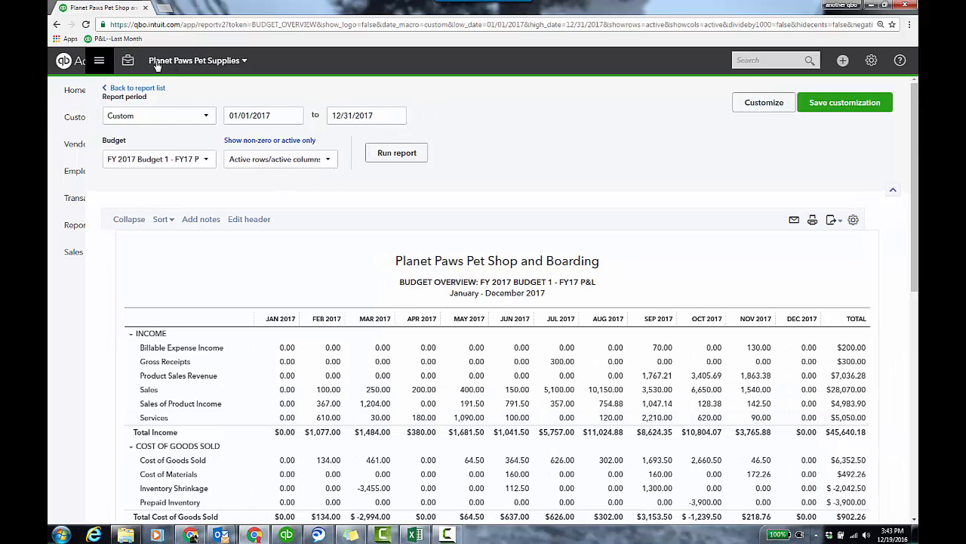
scroll(870, 371, down, 2)
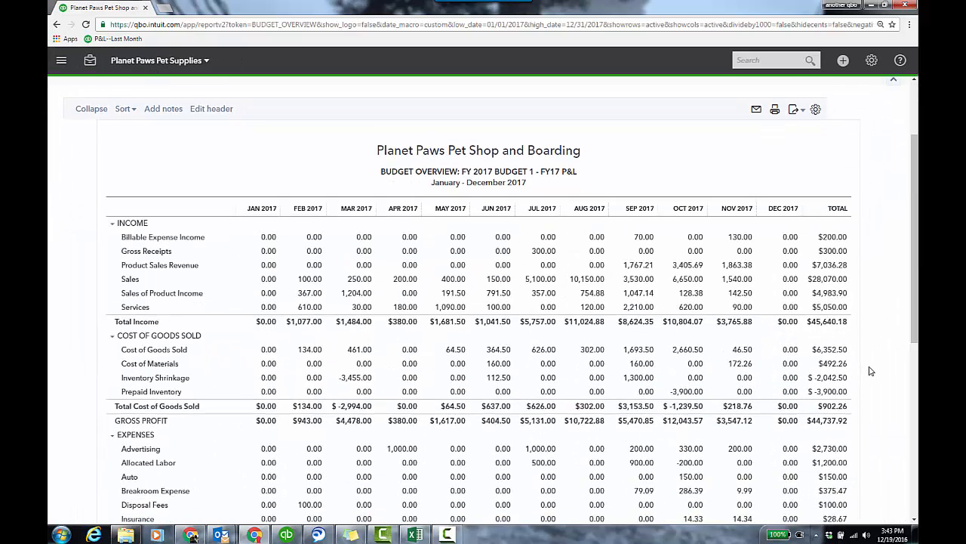
scroll(870, 371, down, 4)
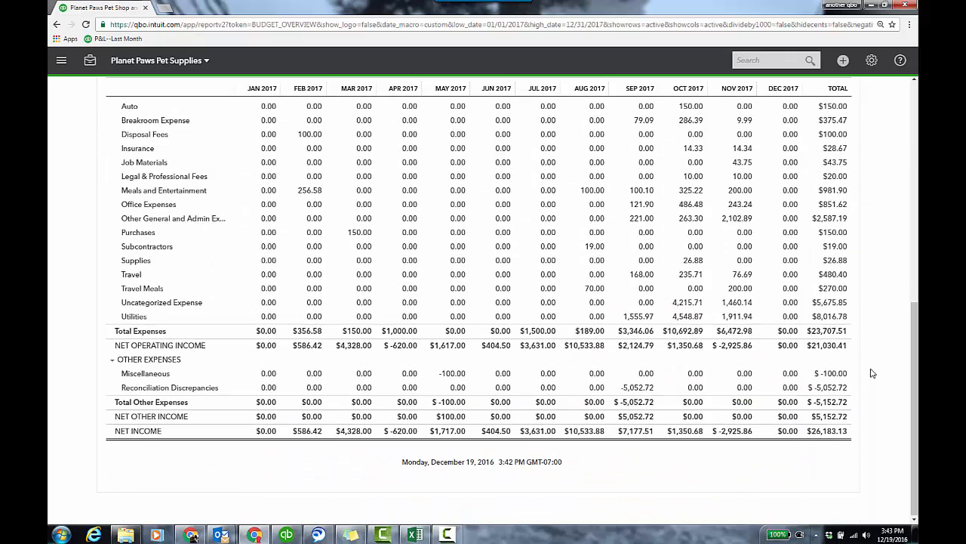
scroll(870, 373, up, 6)
Step: Return to the report list, run the Budget vs. Actuals report and look over its monthly columns
click(113, 90)
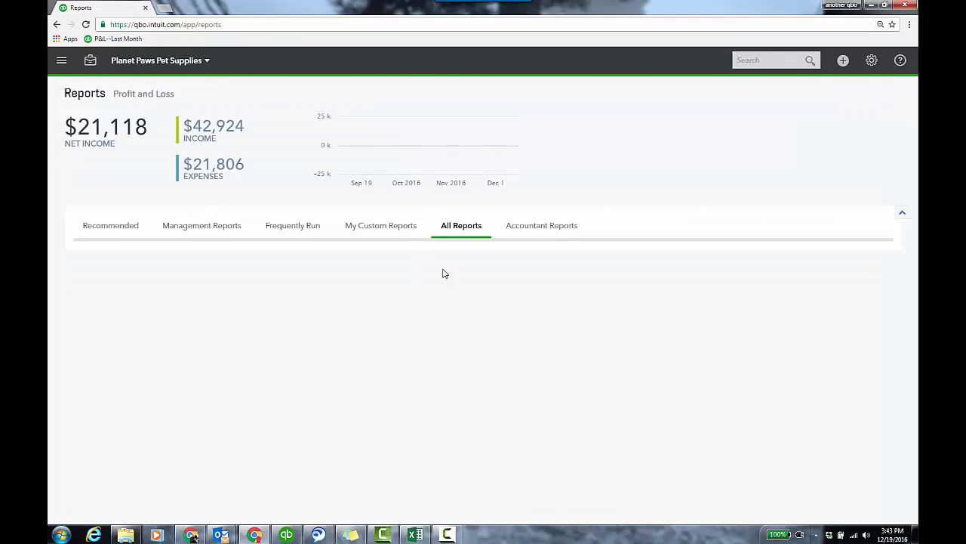
scroll(715, 414, down, 5)
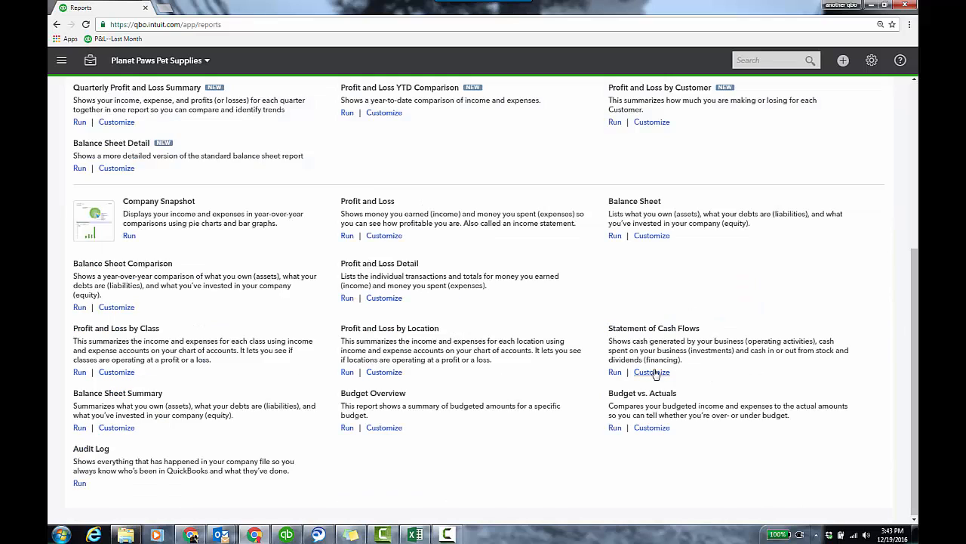
click(615, 485)
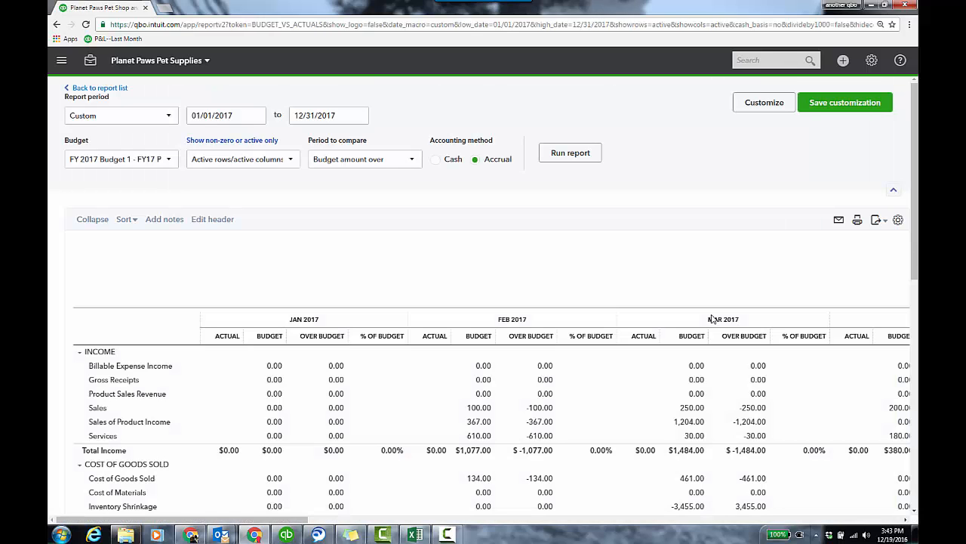
scroll(707, 283, down, 4)
scroll(675, 211, up, 4)
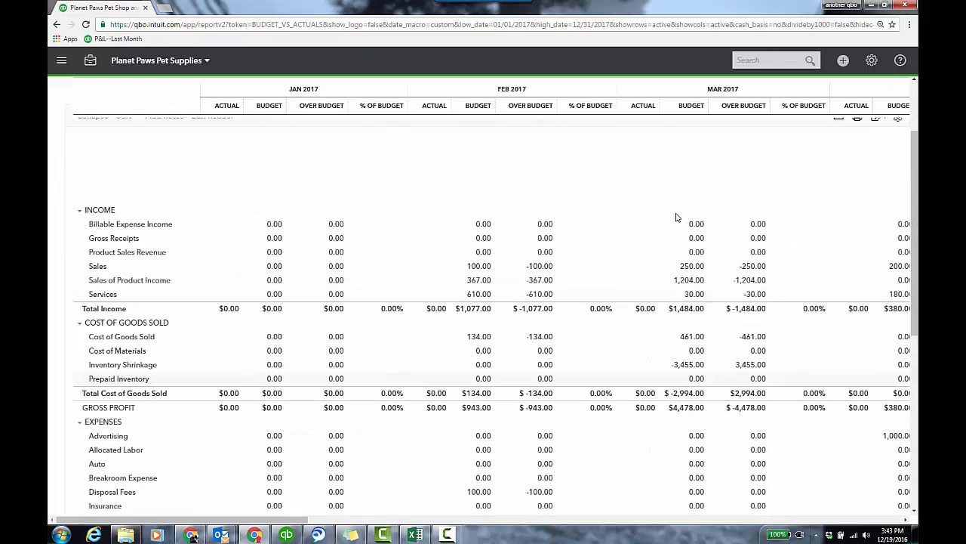
Step: Customize the Budget vs. Actuals report to show Accounts vs. Total and add the $ Remaining and % Remaining comparisons
click(764, 102)
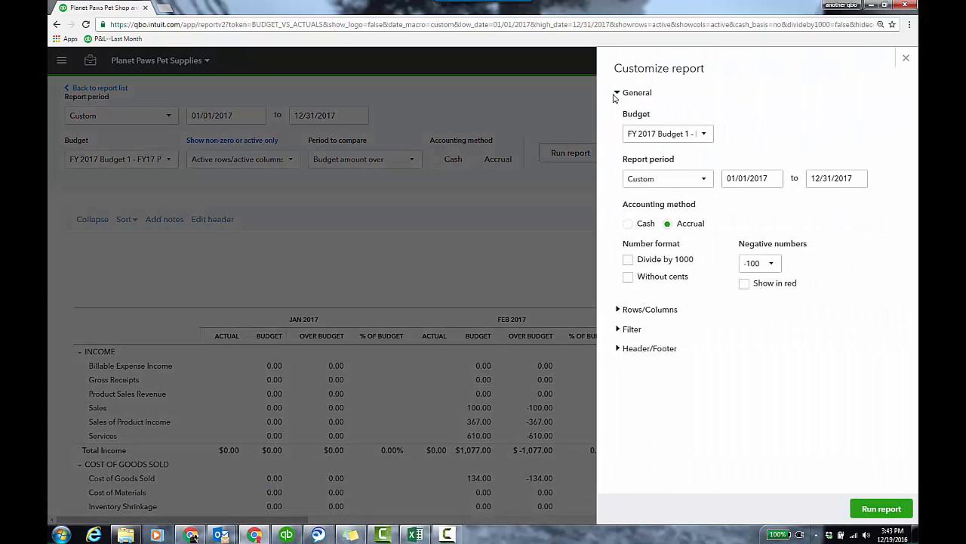
click(620, 310)
scroll(864, 301, down, 1)
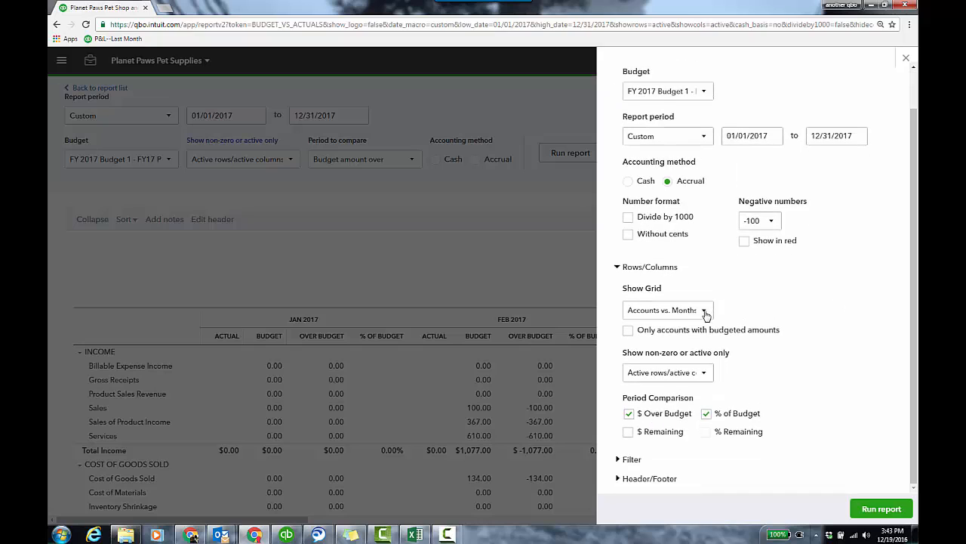
click(682, 312)
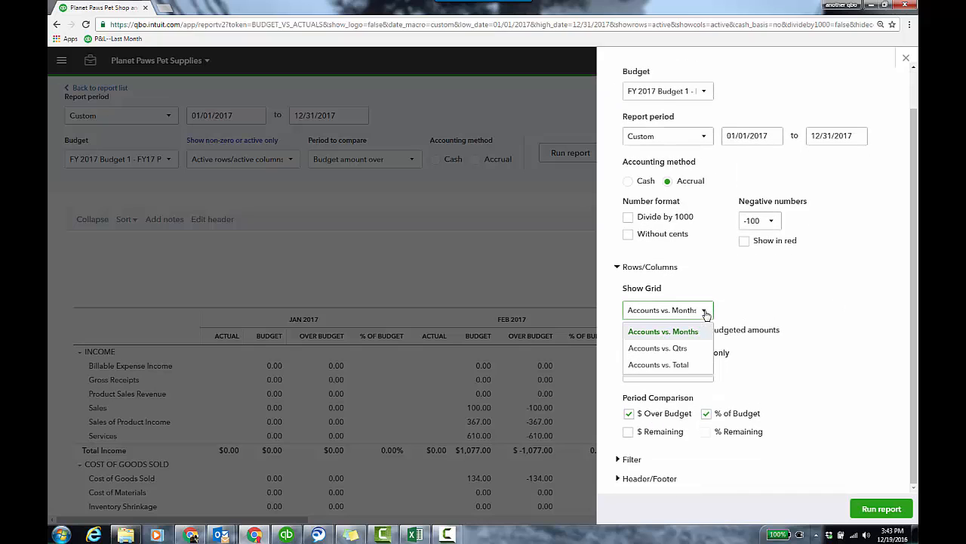
click(679, 364)
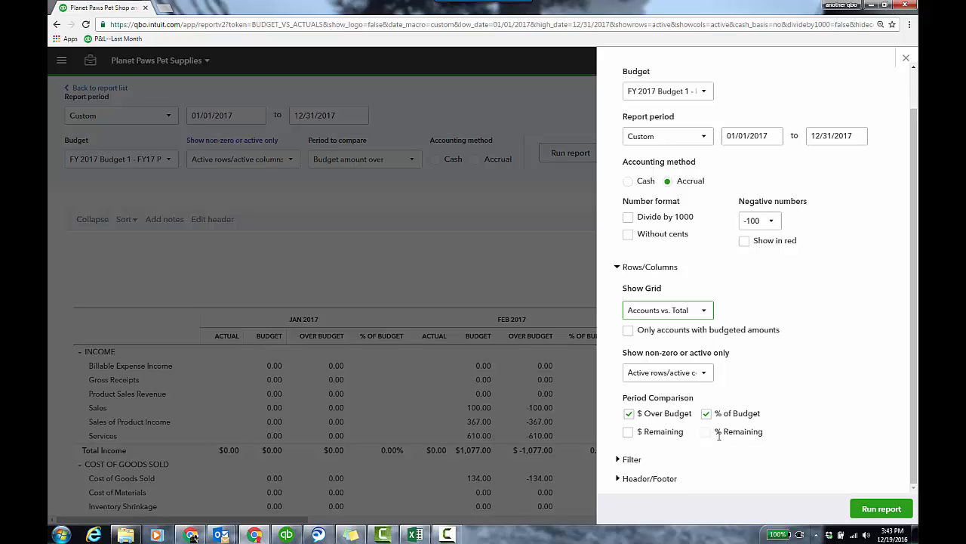
click(630, 434)
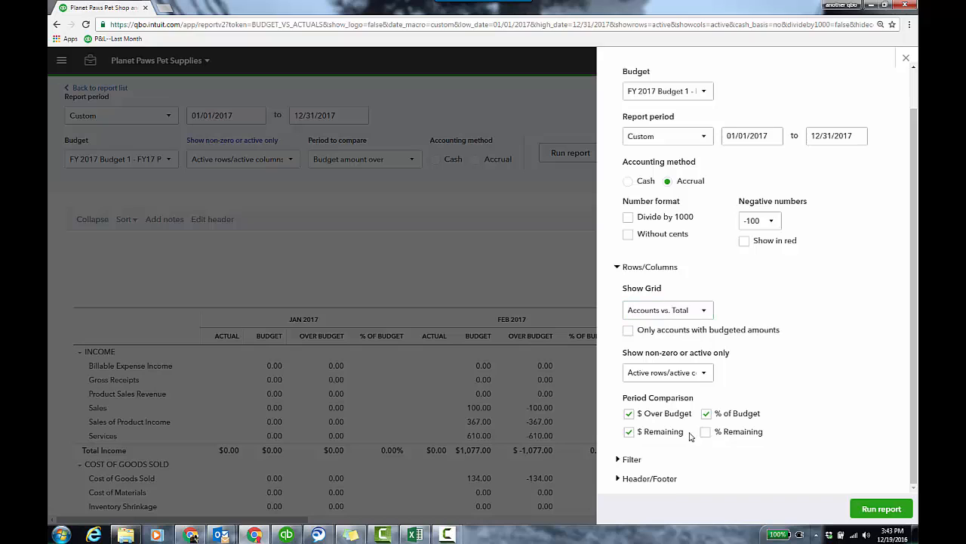
click(707, 434)
Step: Check the report's filter options without setting any, and run the customized Budget vs. Actuals report
click(628, 269)
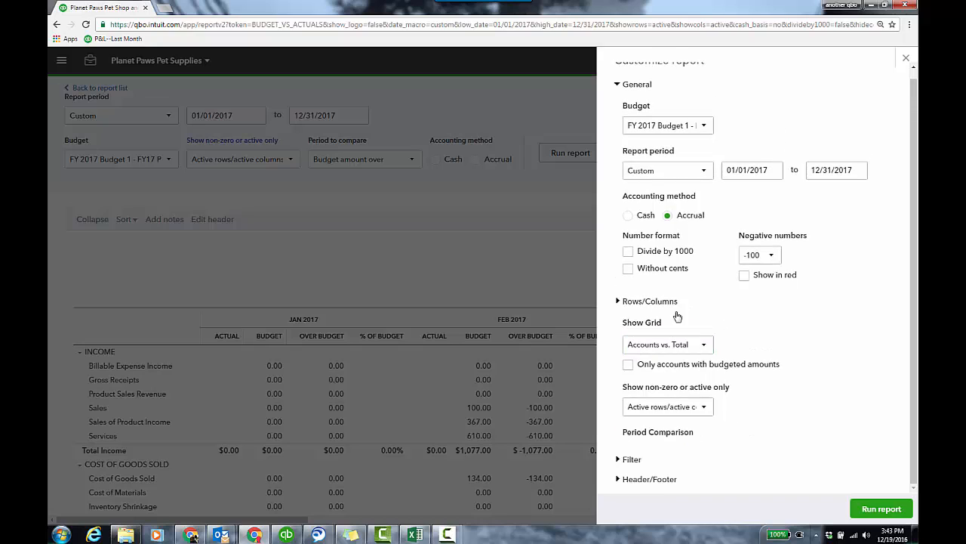
click(633, 331)
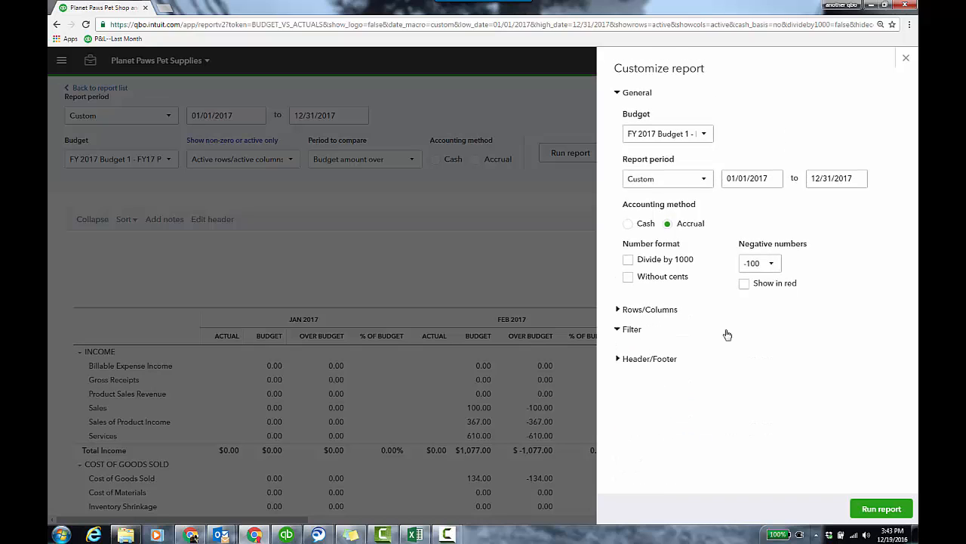
click(632, 330)
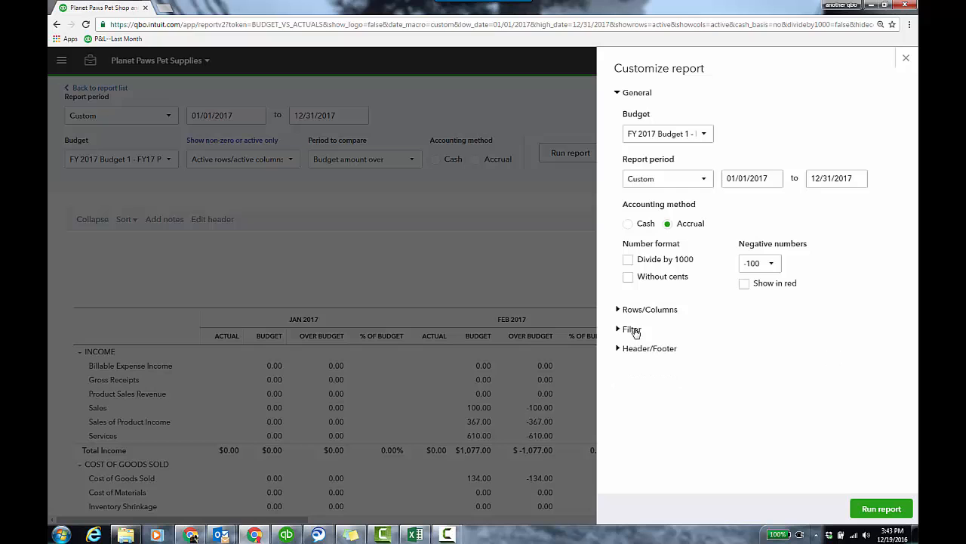
click(882, 508)
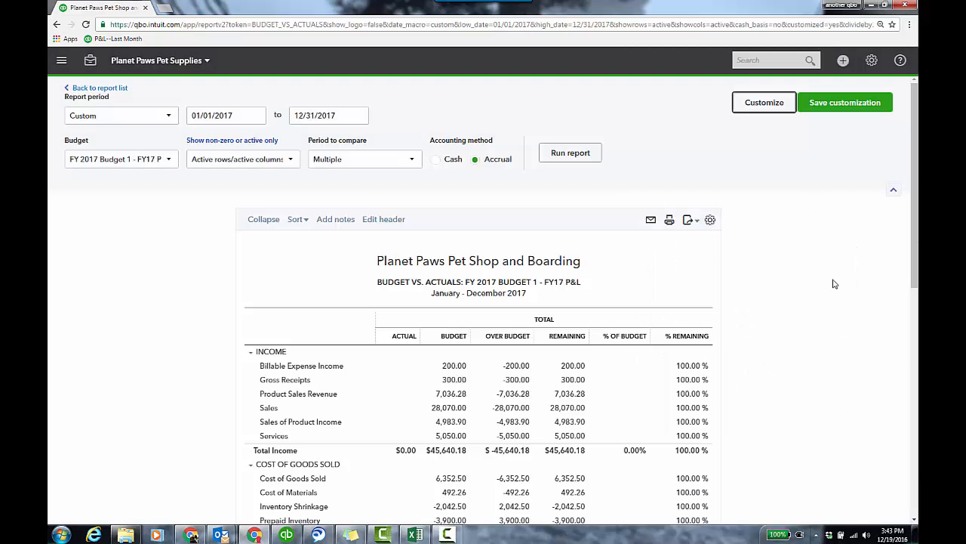